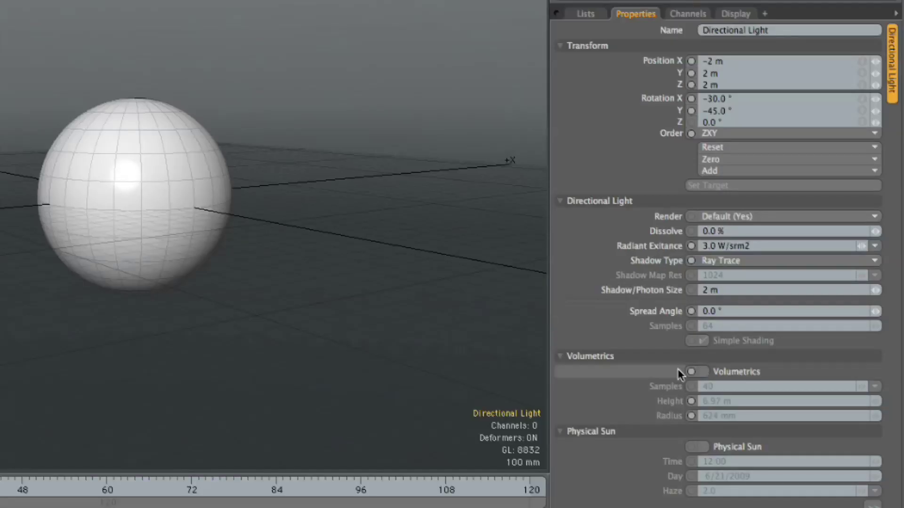
Step: Enable volumetrics on the directional light and pull the Perspective view back to reveal the light
{"action": "left_click", "coordinate": [706, 372]}
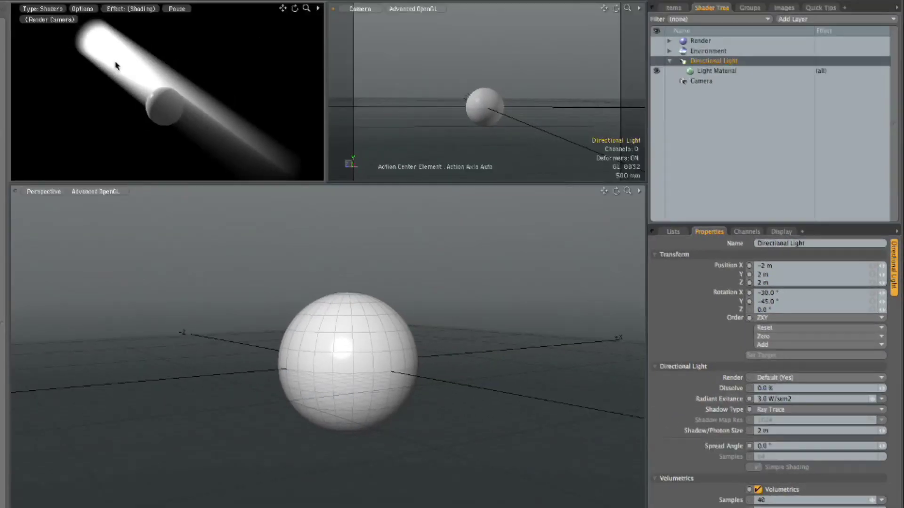
{"action": "scroll", "coordinate": [313, 378], "scroll_direction": "down", "scroll_amount": 3}
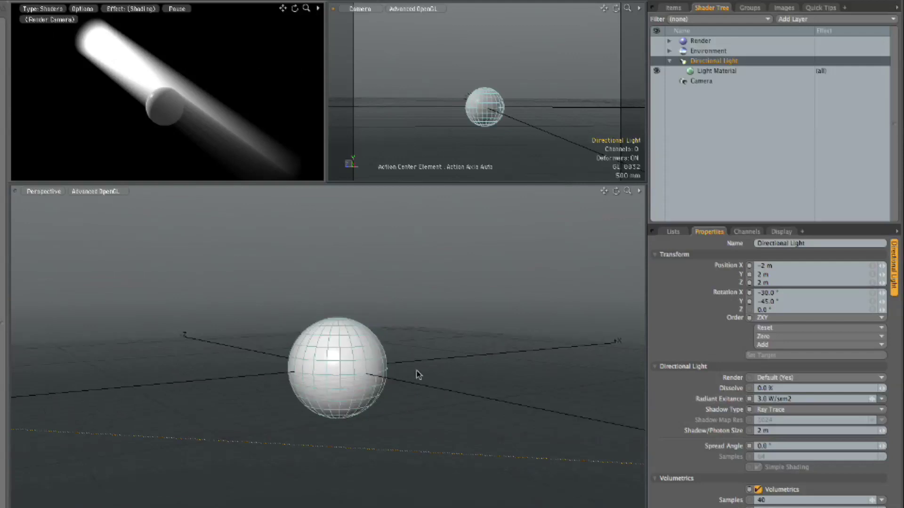
{"action": "left_click_drag", "start_coordinate": [418, 373], "coordinate": [293, 364], "text": "alt"}
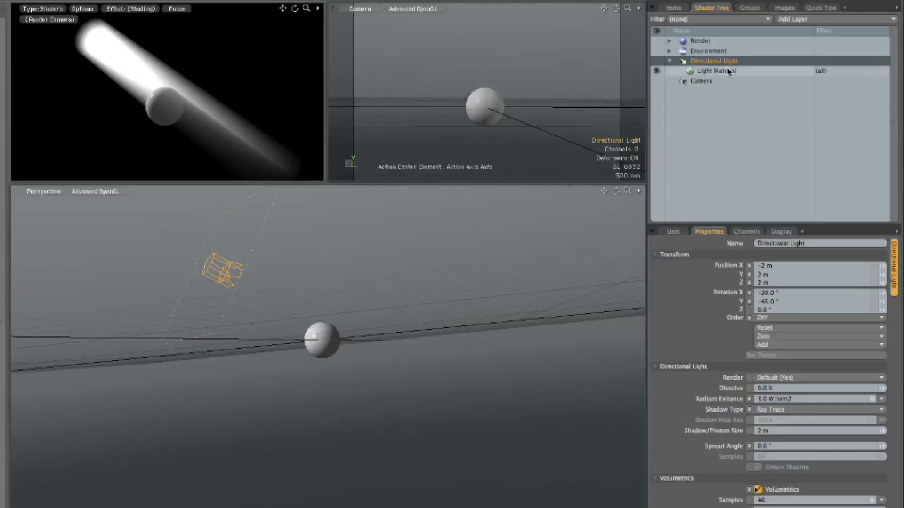
{"action": "left_click", "coordinate": [728, 71]}
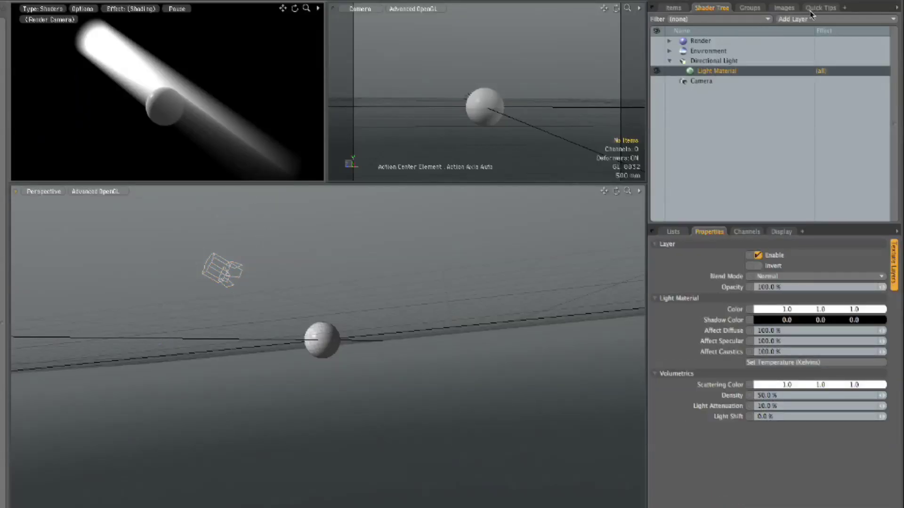
Step: Add a Noise texture layer to the Directional Light with its Effect set to Volumetric Density
{"action": "left_click", "coordinate": [838, 18]}
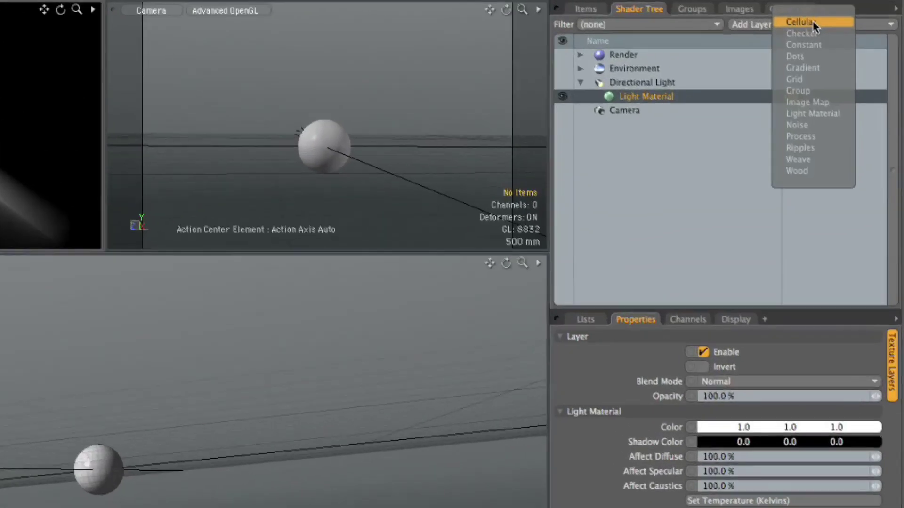
{"action": "left_click", "coordinate": [805, 124]}
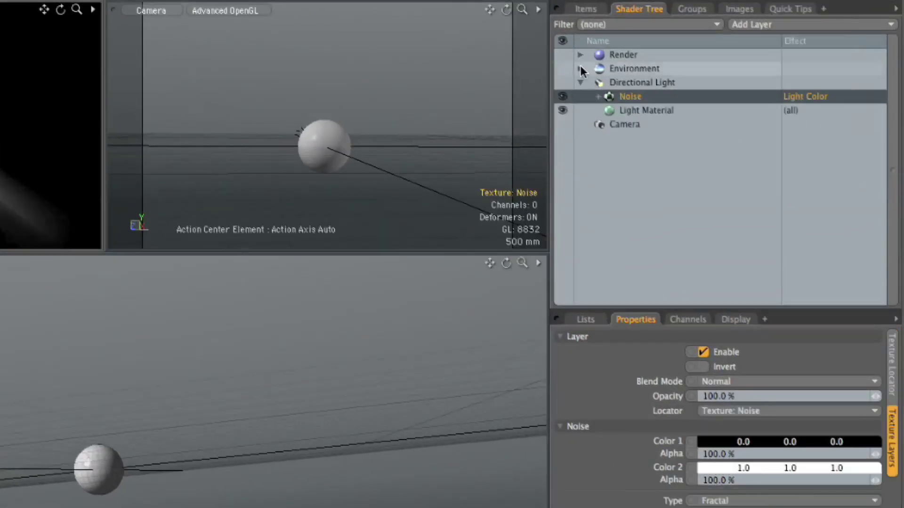
{"action": "left_click", "coordinate": [814, 95]}
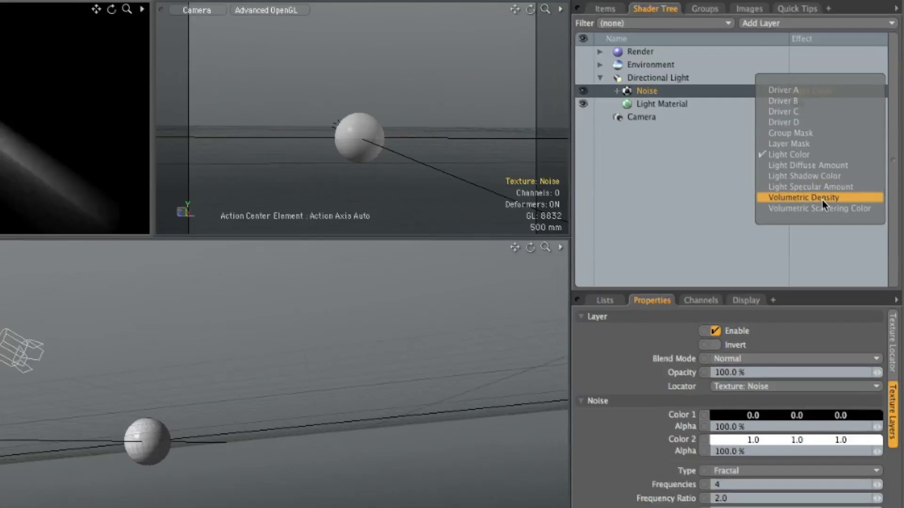
{"action": "left_click", "coordinate": [816, 210]}
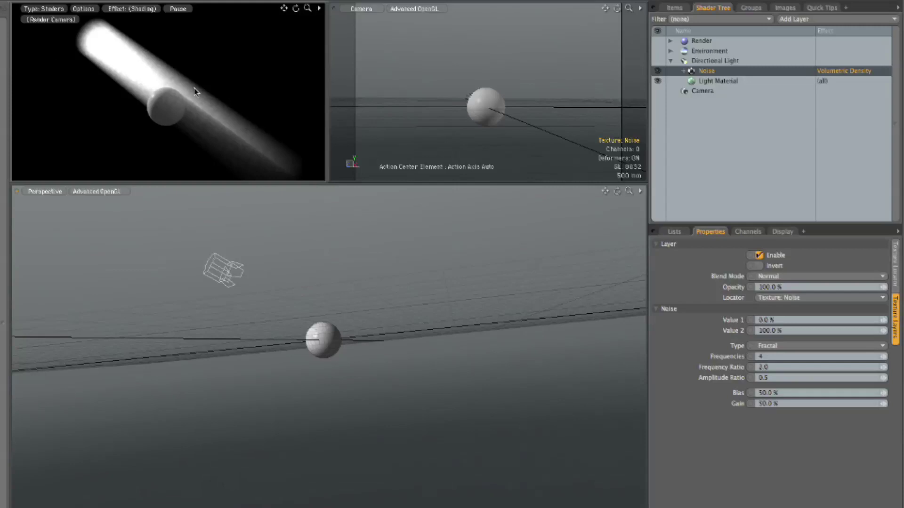
{"action": "left_click", "coordinate": [896, 273]}
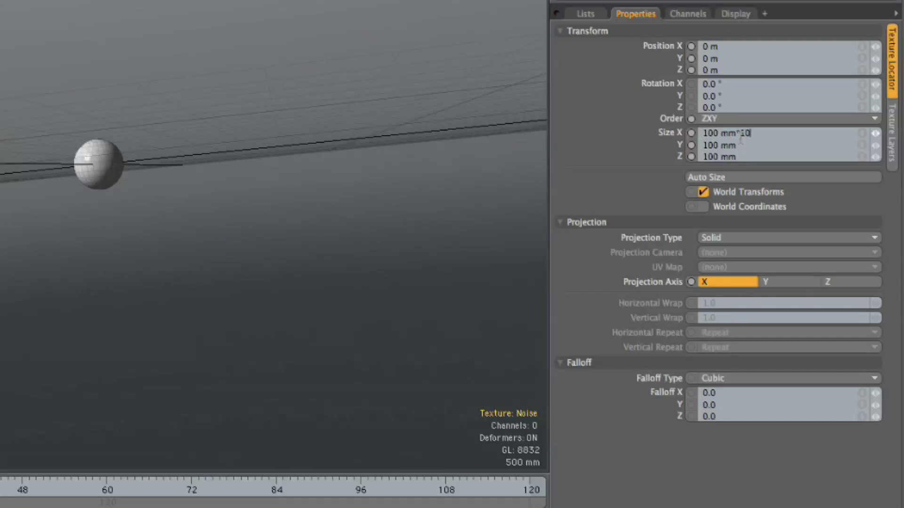
Step: Set the Noise texture size to 100 mm*10 (1 m) on X, Y and Z
{"action": "key", "text": "Return"}
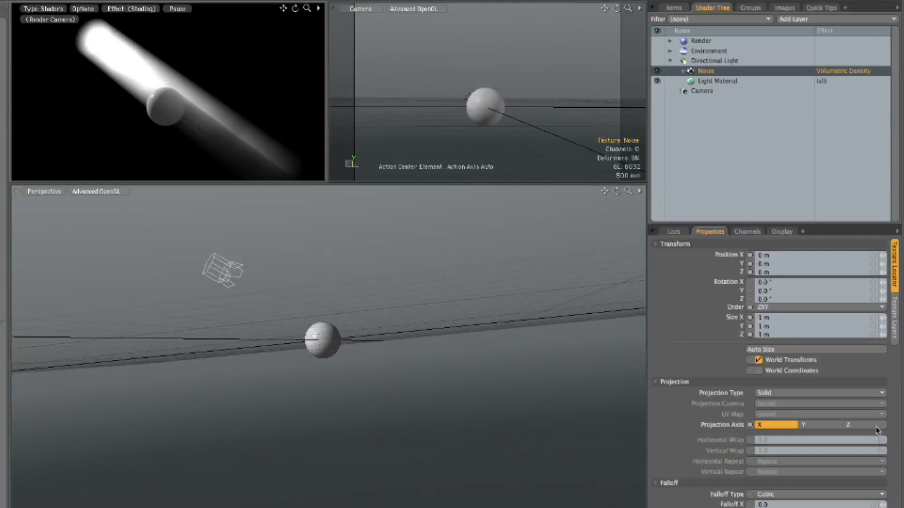
Step: Drag the Noise layer's Value 2 down to 30 % to thin the beam
{"action": "left_click", "coordinate": [896, 313]}
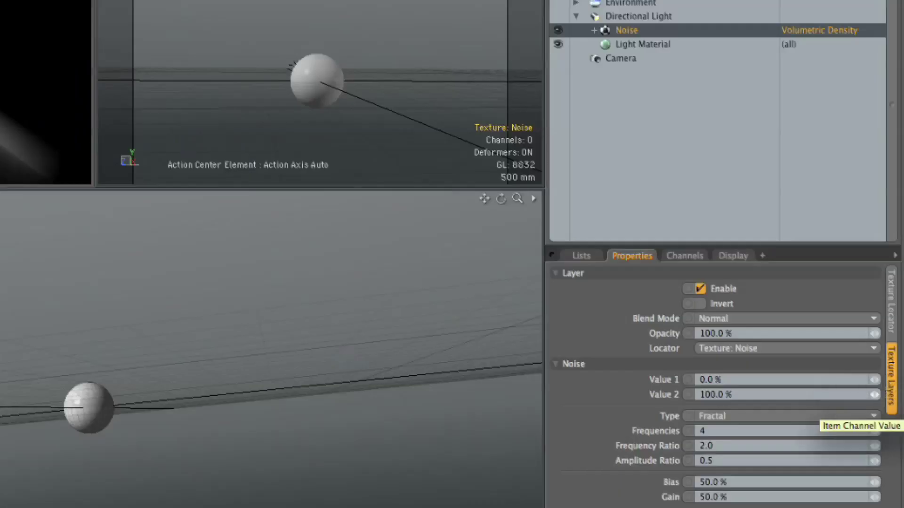
{"action": "left_click_drag", "start_coordinate": [819, 395], "coordinate": [735, 395]}
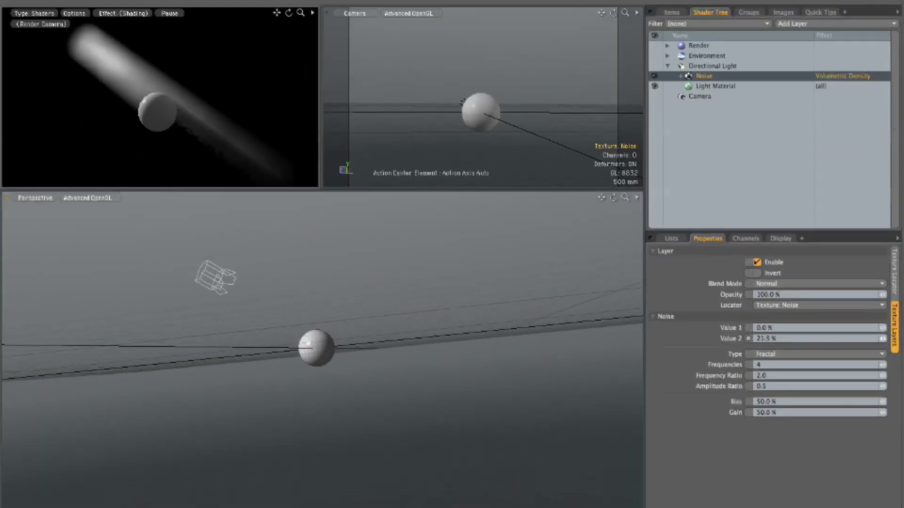
{"action": "left_click_drag", "start_coordinate": [772, 339], "coordinate": [801, 338]}
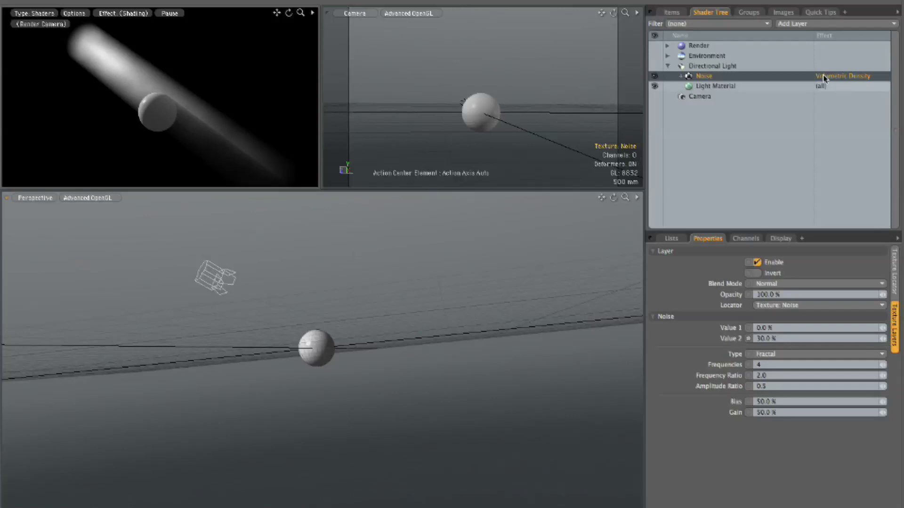
{"action": "right_click", "coordinate": [705, 80]}
Step: Duplicate the Noise layer as Noise (2) and size the copy to 50 mm on X, Y and Z
{"action": "left_click", "coordinate": [704, 93]}
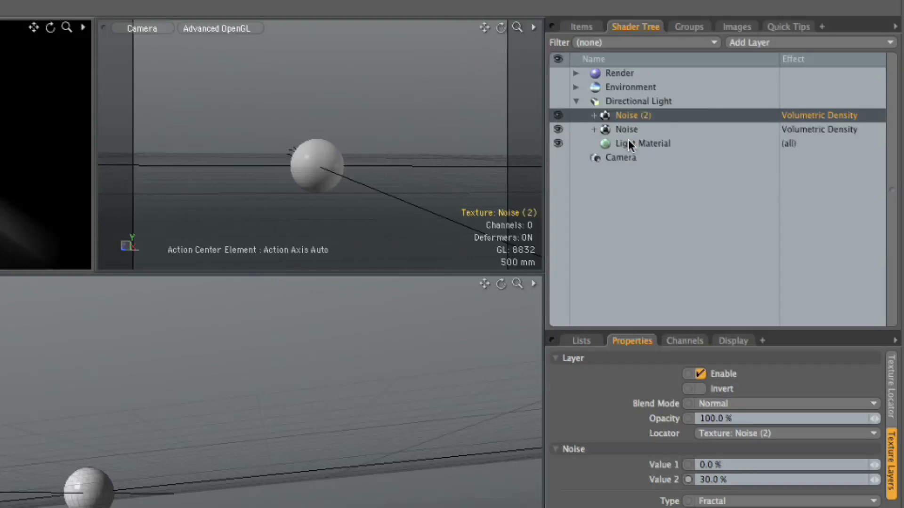
{"action": "left_click", "coordinate": [890, 385]}
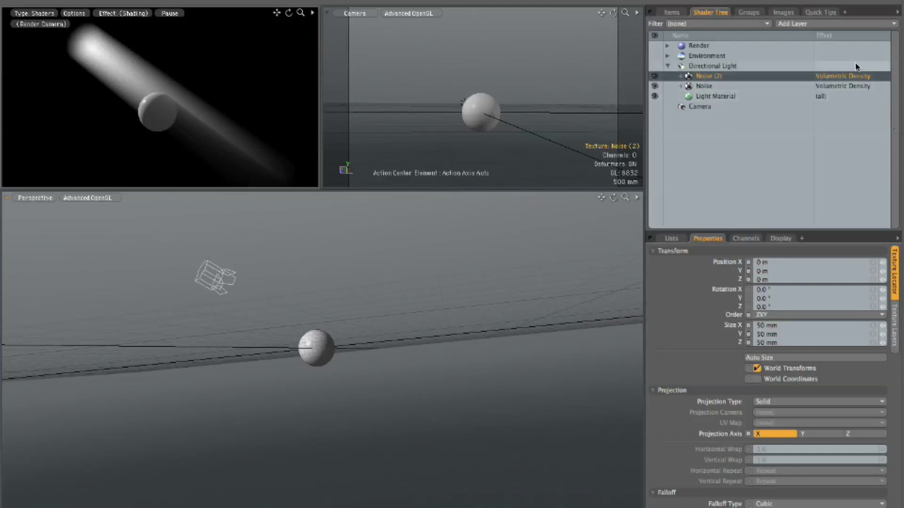
{"action": "left_click", "coordinate": [710, 88]}
Step: Switch the Noise (2) layer's blend mode from Subtract to Multiply
{"action": "left_click", "coordinate": [705, 76]}
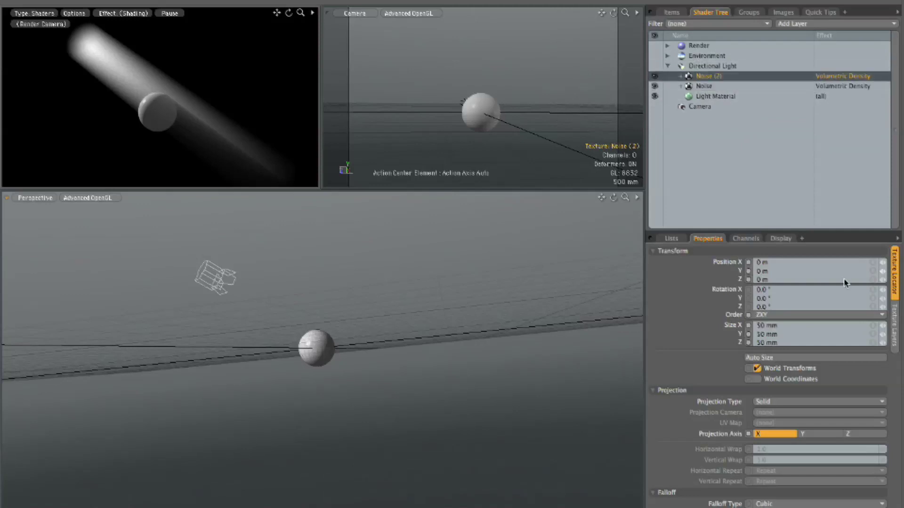
{"action": "left_click", "coordinate": [896, 346]}
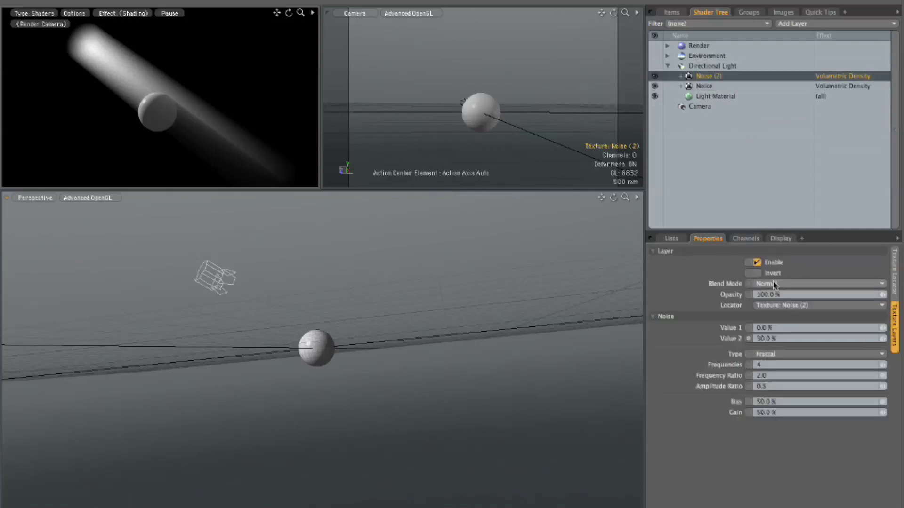
{"action": "left_click", "coordinate": [774, 284]}
{"action": "left_click", "coordinate": [773, 300]}
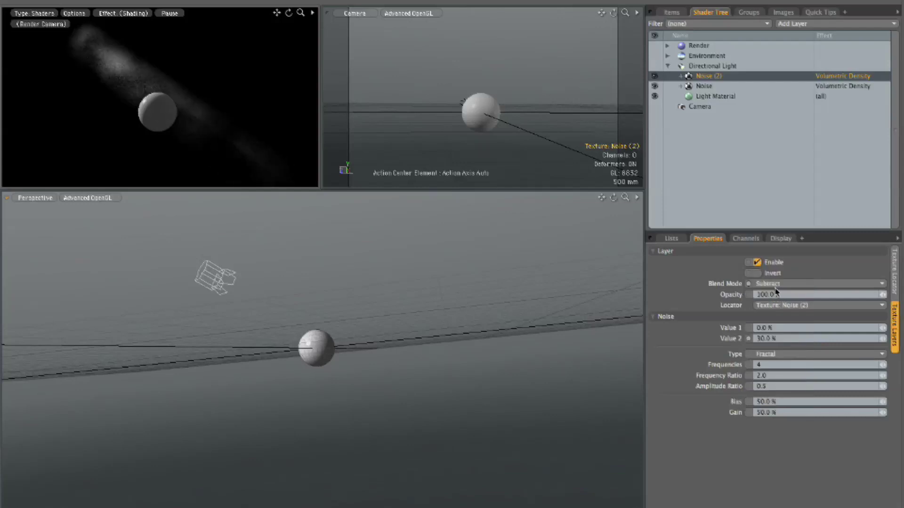
{"action": "left_click", "coordinate": [777, 284]}
{"action": "left_click", "coordinate": [775, 321]}
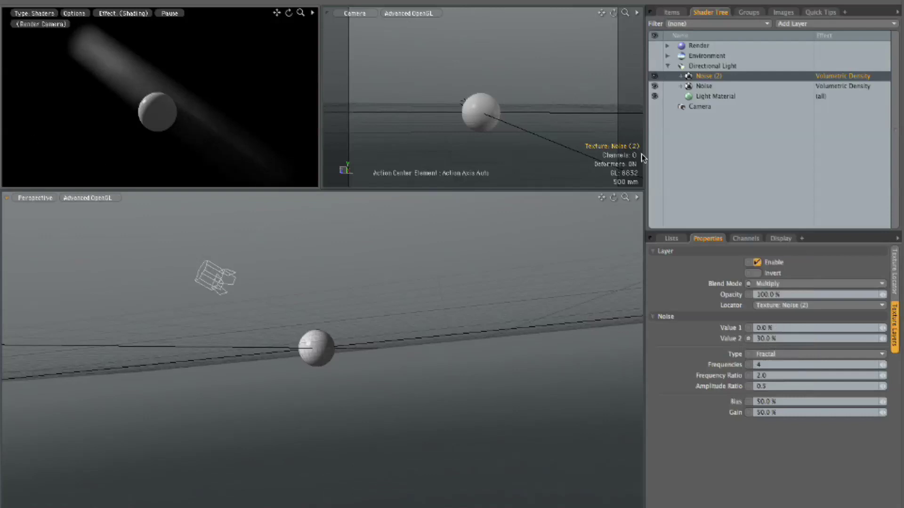
Step: Set the original Noise layer's Value 2 to 44 %
{"action": "left_click", "coordinate": [790, 86]}
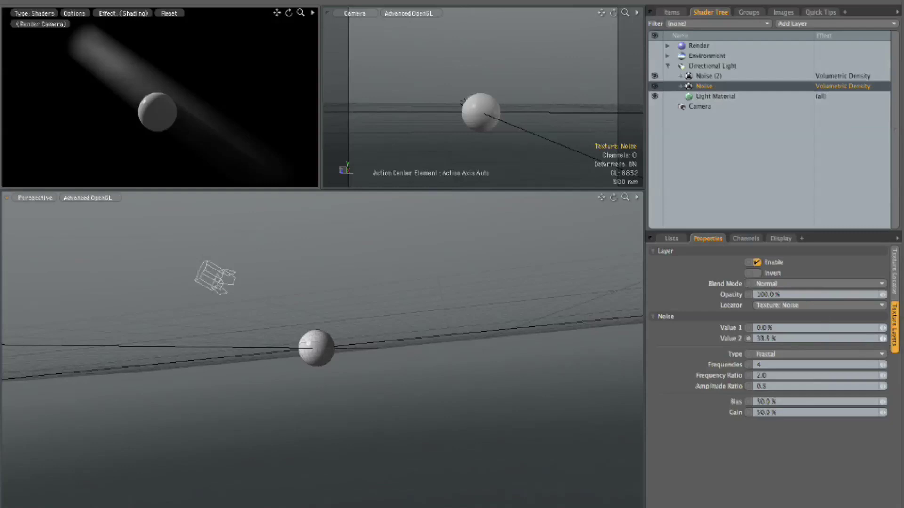
{"action": "type", "text": "44"}
{"action": "key", "text": "Return"}
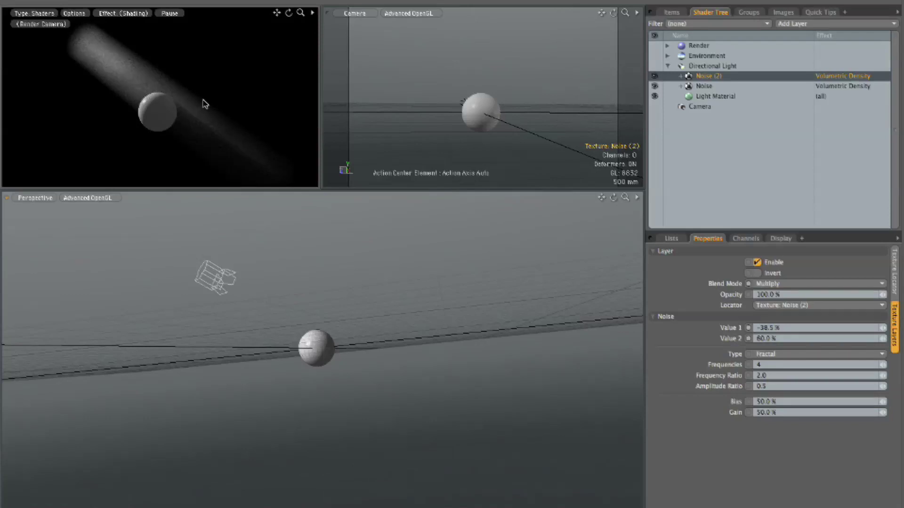
Step: Check the original Noise layer's values, then reselect the Noise (2) layer
{"action": "left_click", "coordinate": [845, 86]}
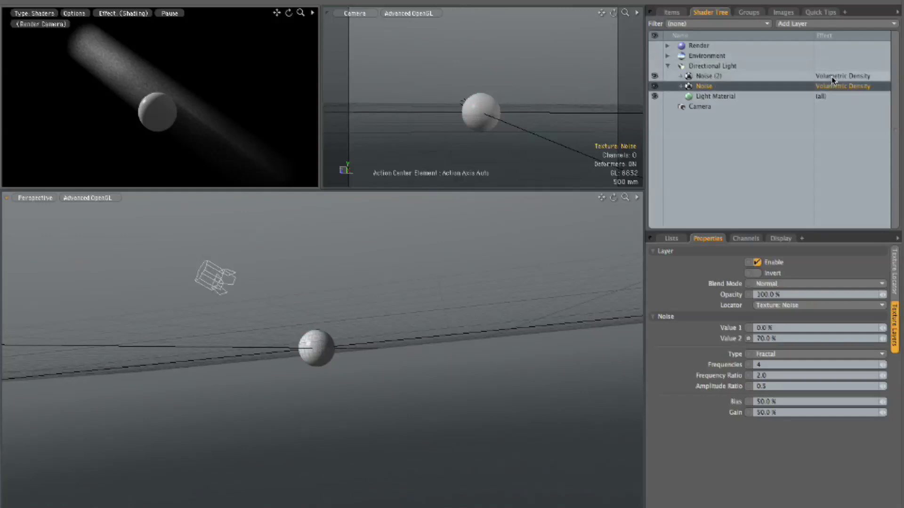
{"action": "left_click", "coordinate": [717, 75]}
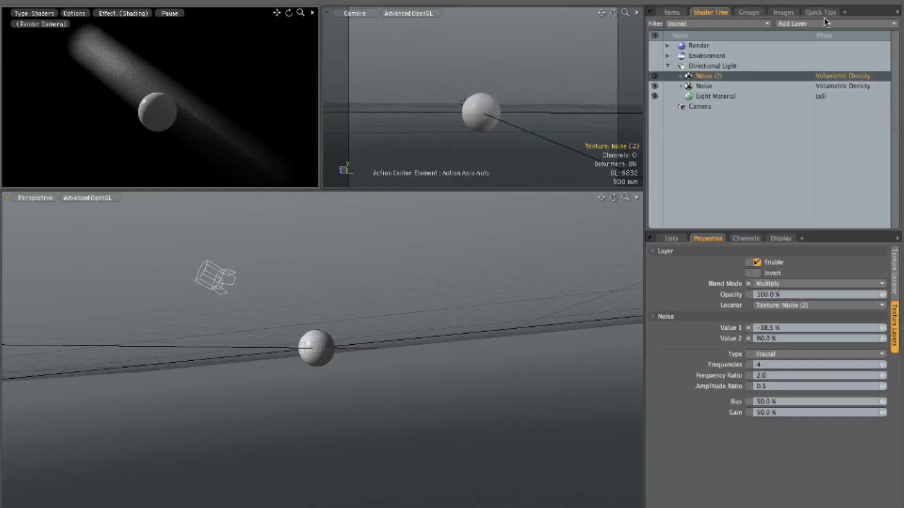
{"action": "left_click", "coordinate": [821, 24]}
Step: Add a Noise layer driving Light Color and set Color 1 to pale yellow (0.89/0.84/0.61)
{"action": "scroll", "coordinate": [796, 28], "scroll_direction": "up", "scroll_amount": 2}
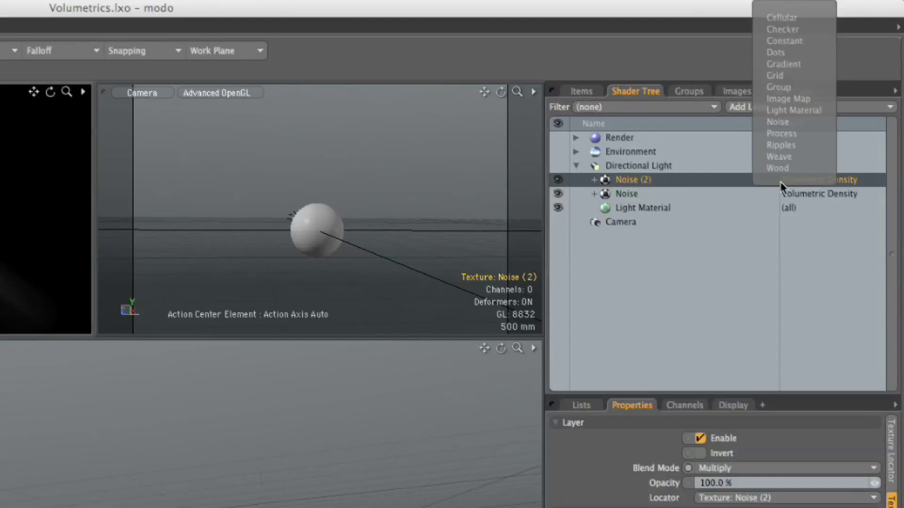
{"action": "left_click", "coordinate": [785, 122]}
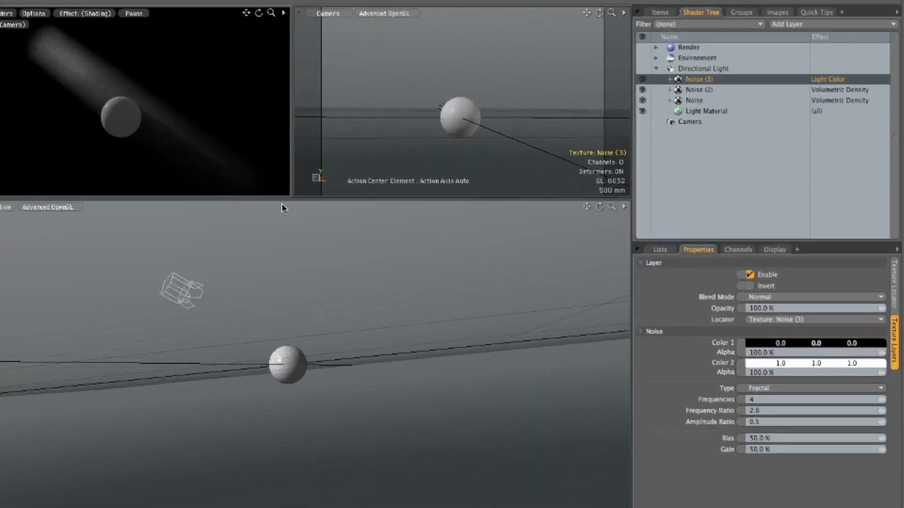
{"action": "left_click", "coordinate": [761, 452]}
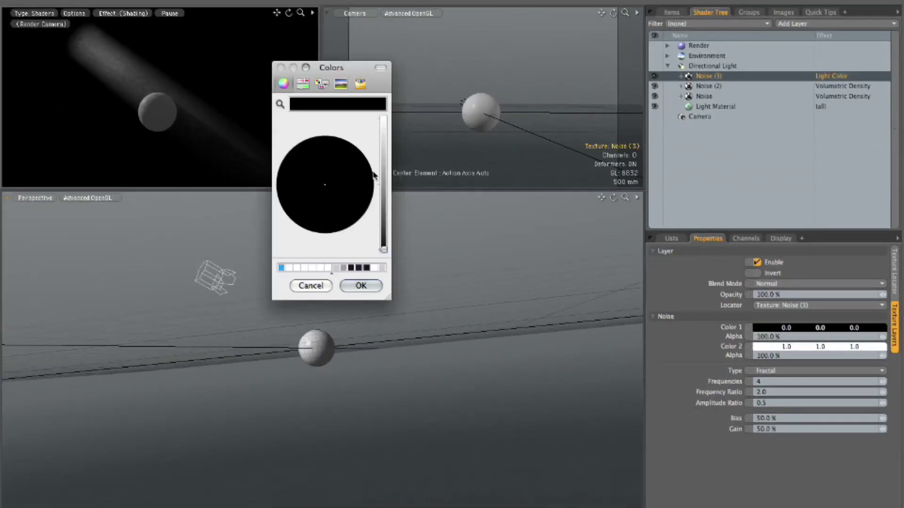
{"action": "left_click", "coordinate": [386, 136]}
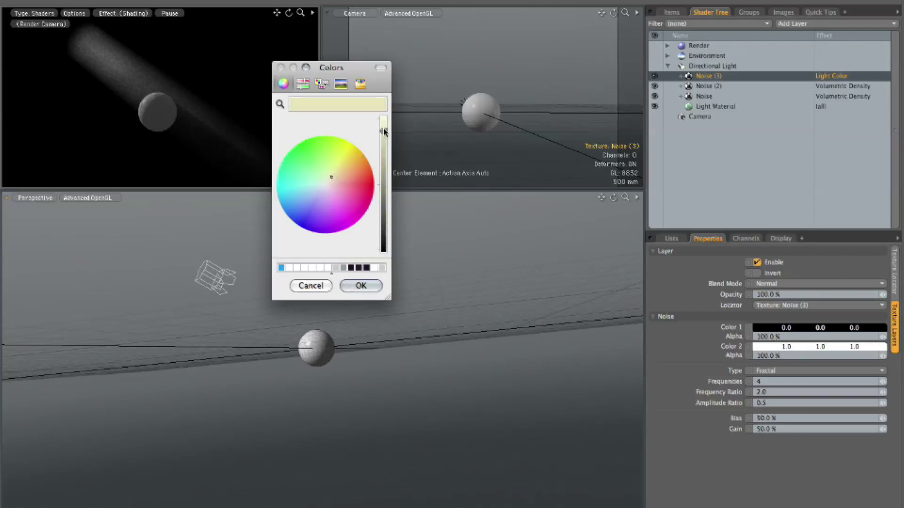
{"action": "left_click", "coordinate": [362, 285]}
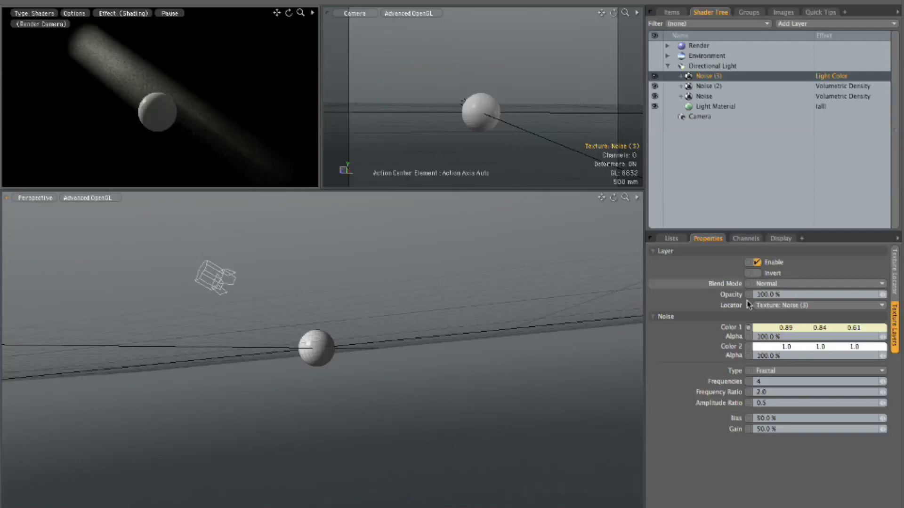
Step: Set the light-colour noise's Color 2 to pale peach (1.0/0.78/0.64)
{"action": "double_click", "coordinate": [810, 350]}
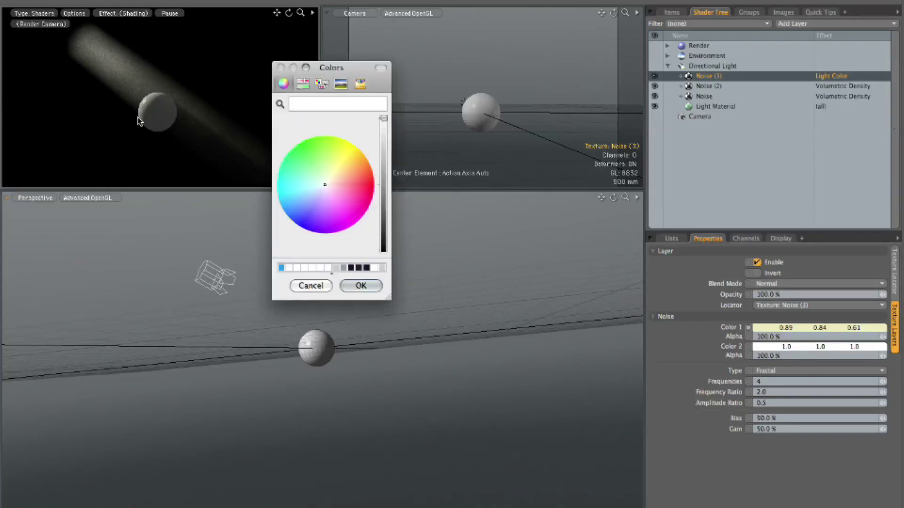
{"action": "left_click_drag", "start_coordinate": [346, 187], "coordinate": [334, 182]}
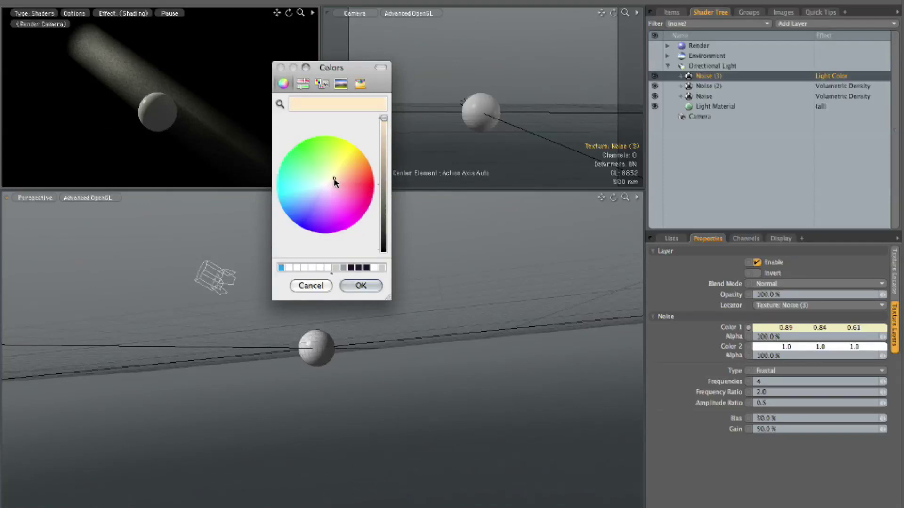
{"action": "left_click", "coordinate": [360, 285]}
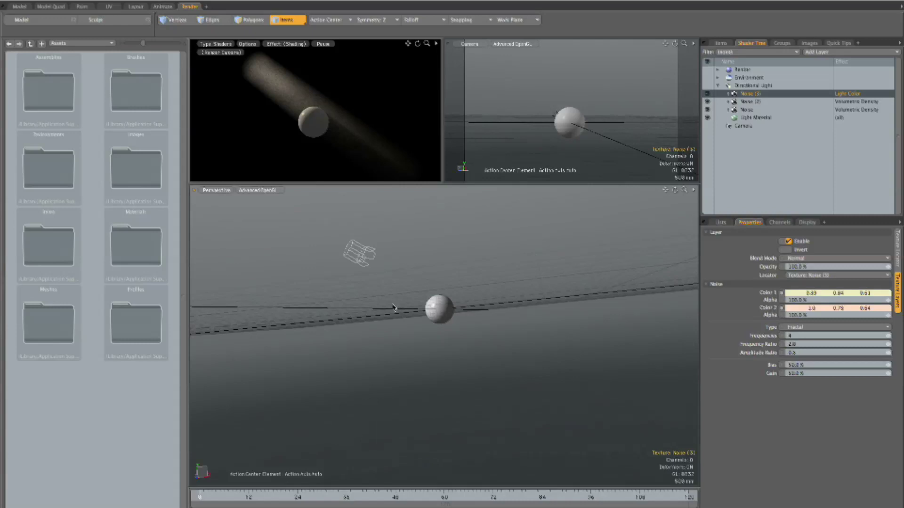
Step: Open the floating Preview render window showing the warm, grainy beam over the sphere
{"action": "key", "text": "F8"}
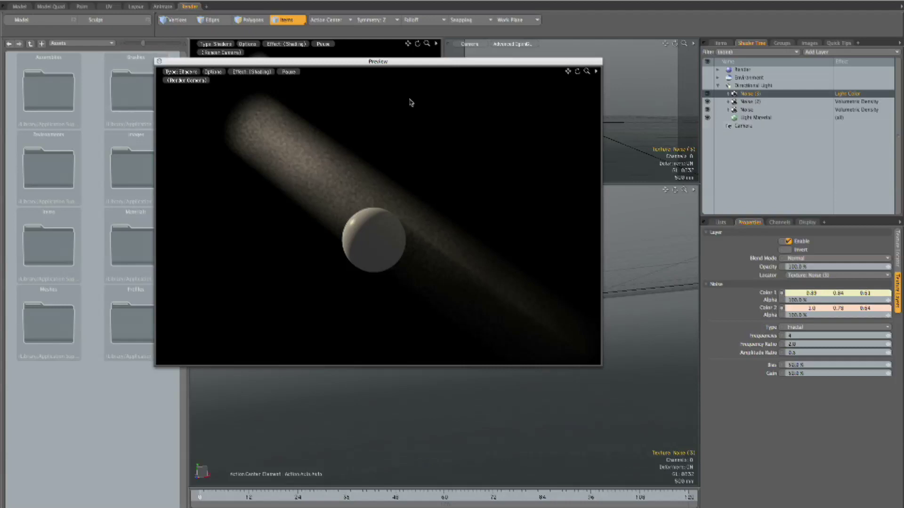
Step: Widen the directional light's volumetric Radius to 2.37 m and orbit the preview to inspect the beam
{"action": "left_click", "coordinate": [749, 88]}
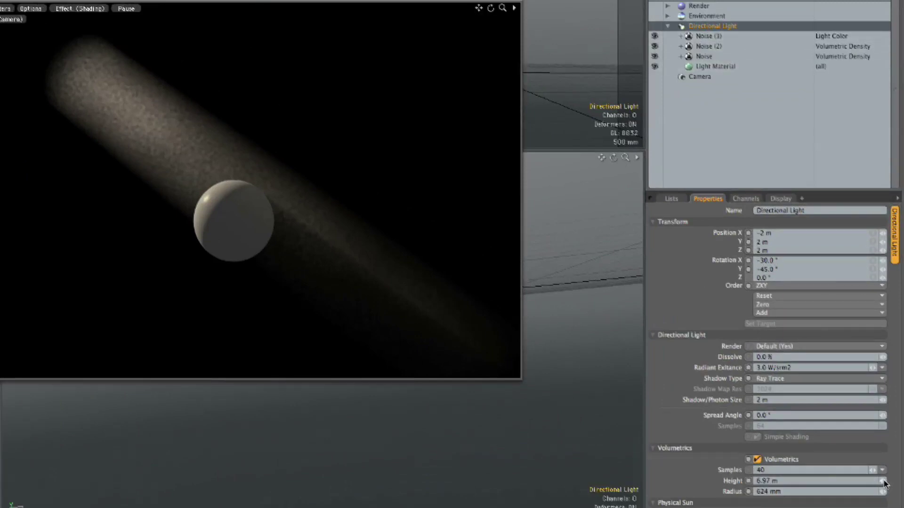
{"action": "left_click_drag", "start_coordinate": [882, 494], "coordinate": [887, 494]}
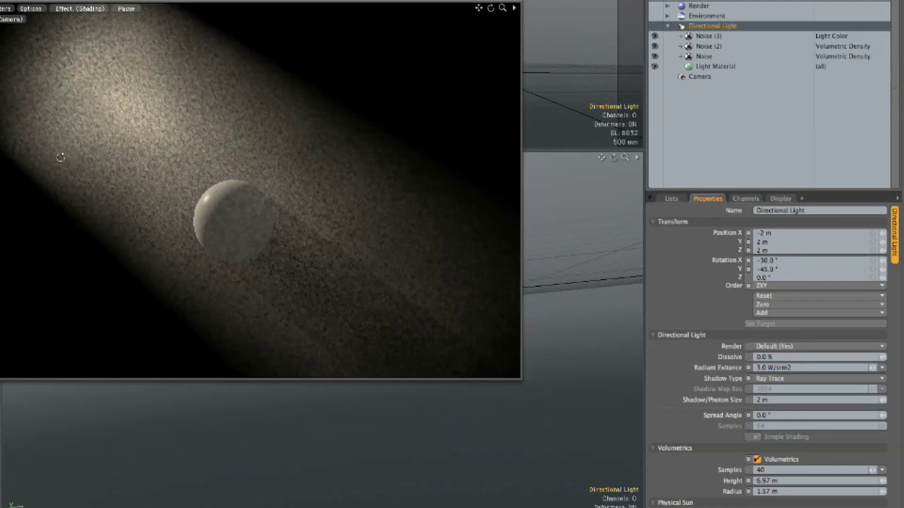
{"action": "left_click_drag", "start_coordinate": [60, 157], "coordinate": [332, 250], "text": "alt"}
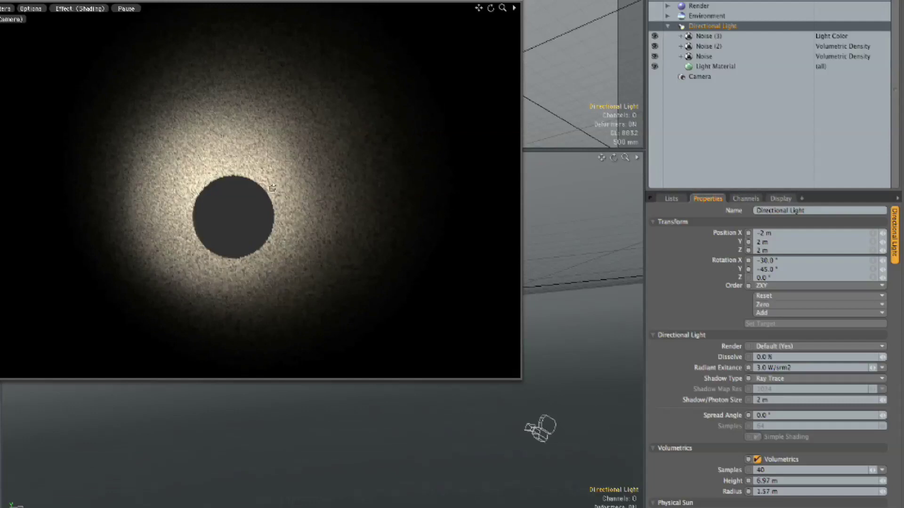
{"action": "left_click_drag", "start_coordinate": [242, 185], "coordinate": [360, 245], "text": "alt"}
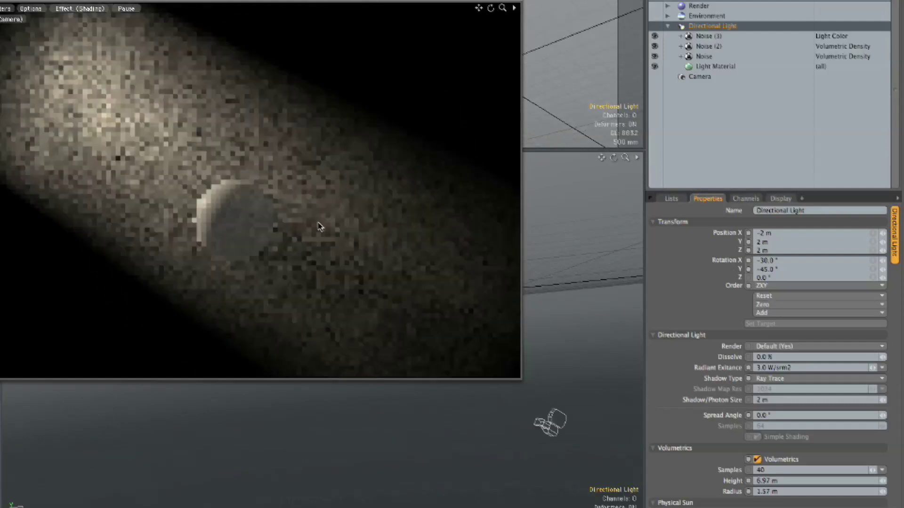